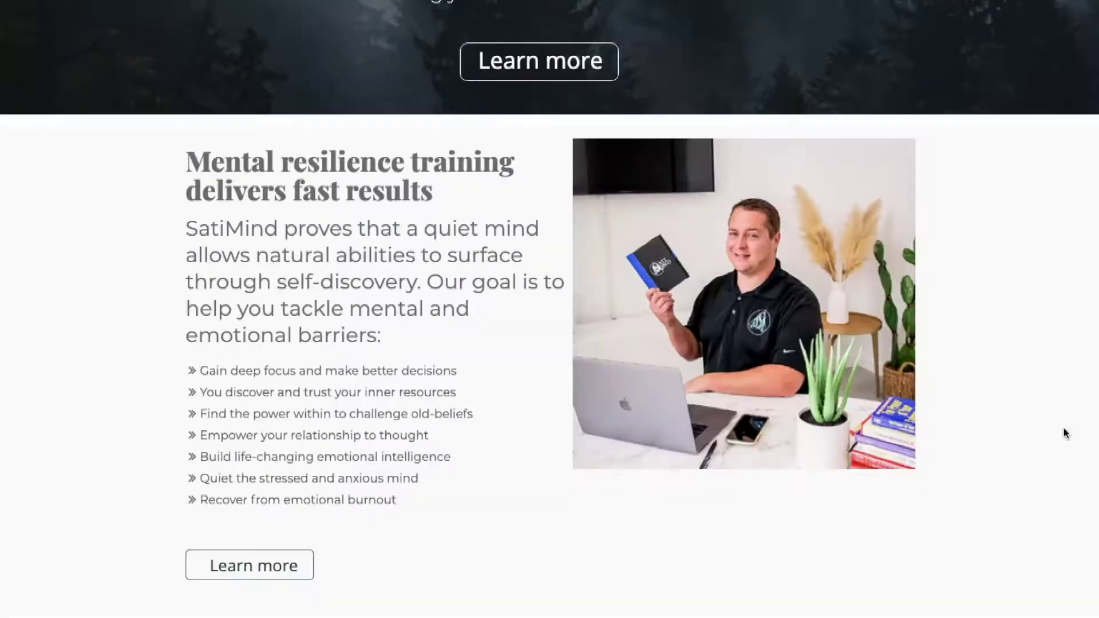
Step: Scroll through the SatiMind site down to the 'Don't needlessly suffer' free consultation block
scroll(1063, 434, down, 8)
scroll(1063, 434, down, 13)
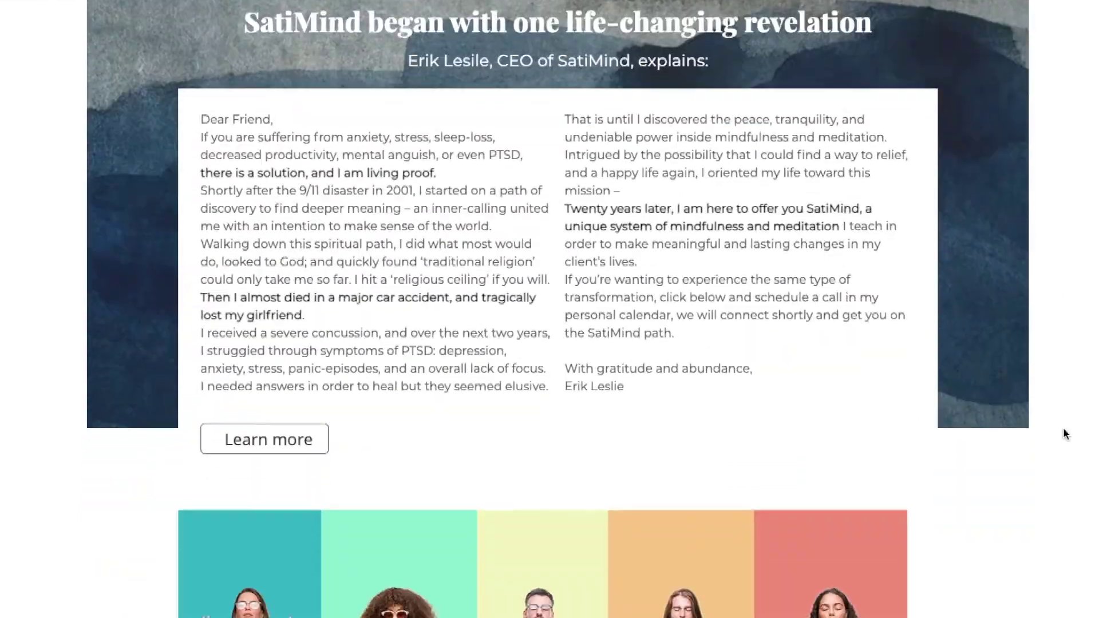
scroll(1063, 434, down, 14)
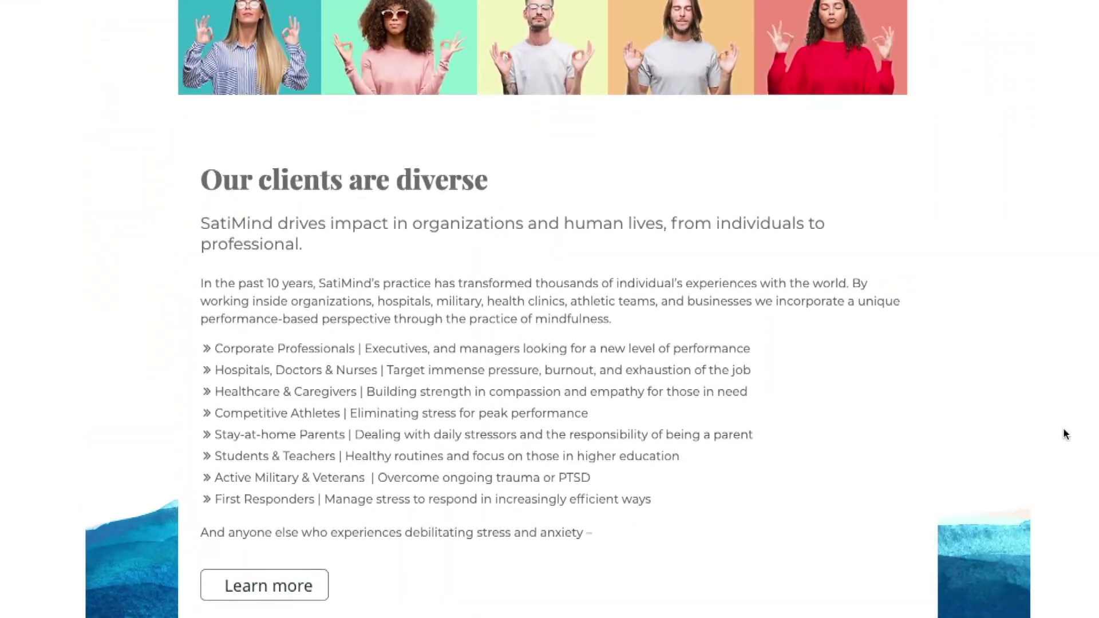
scroll(1063, 434, down, 20)
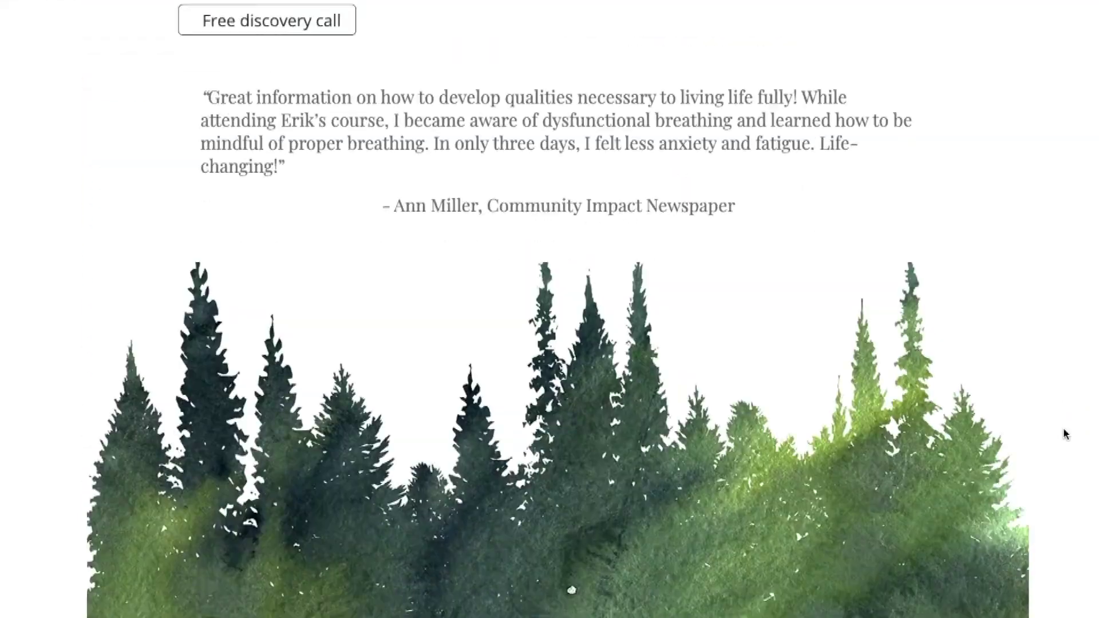
scroll(1064, 434, down, 18)
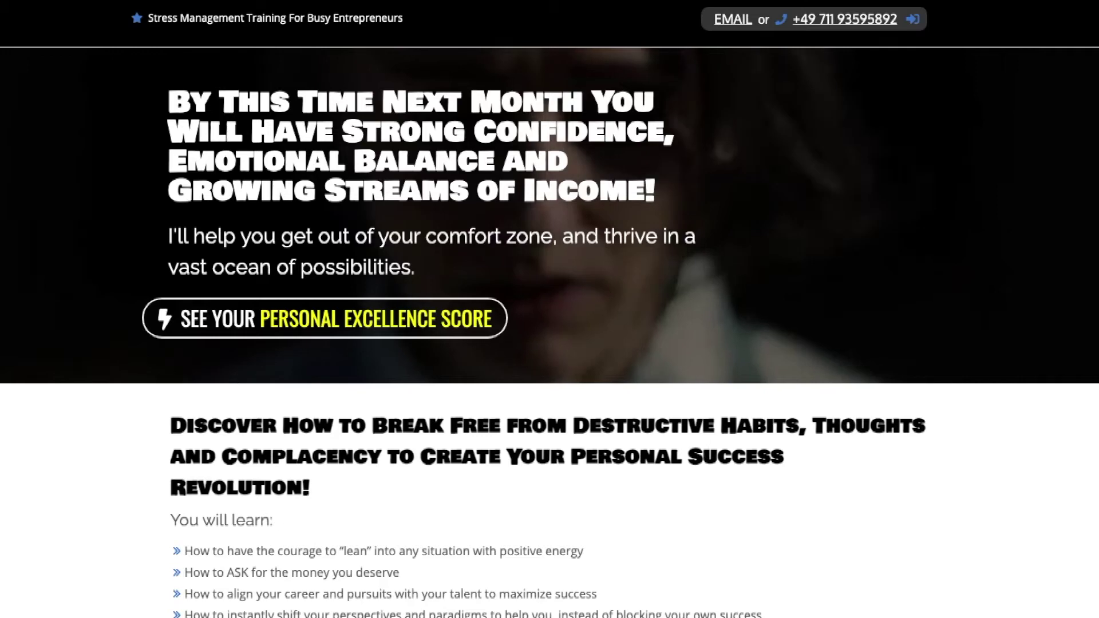
Step: Scroll the stress-management coaching page down through its mentor sections and back to the headline
scroll(549, 309, down, 10)
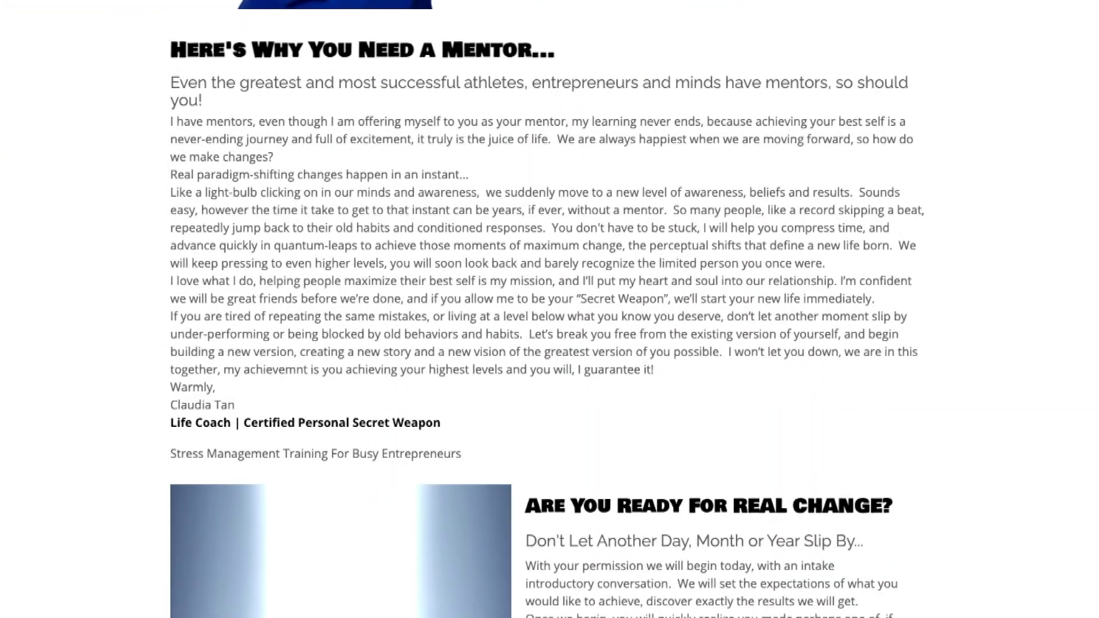
scroll(550, 309, down, 7)
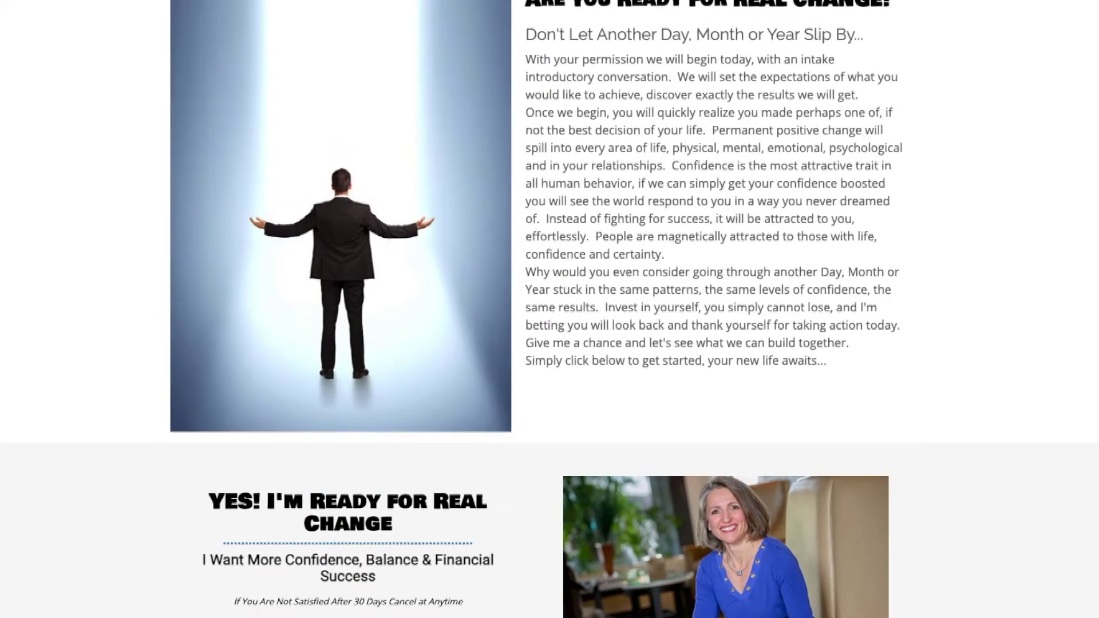
scroll(549, 309, up, 16)
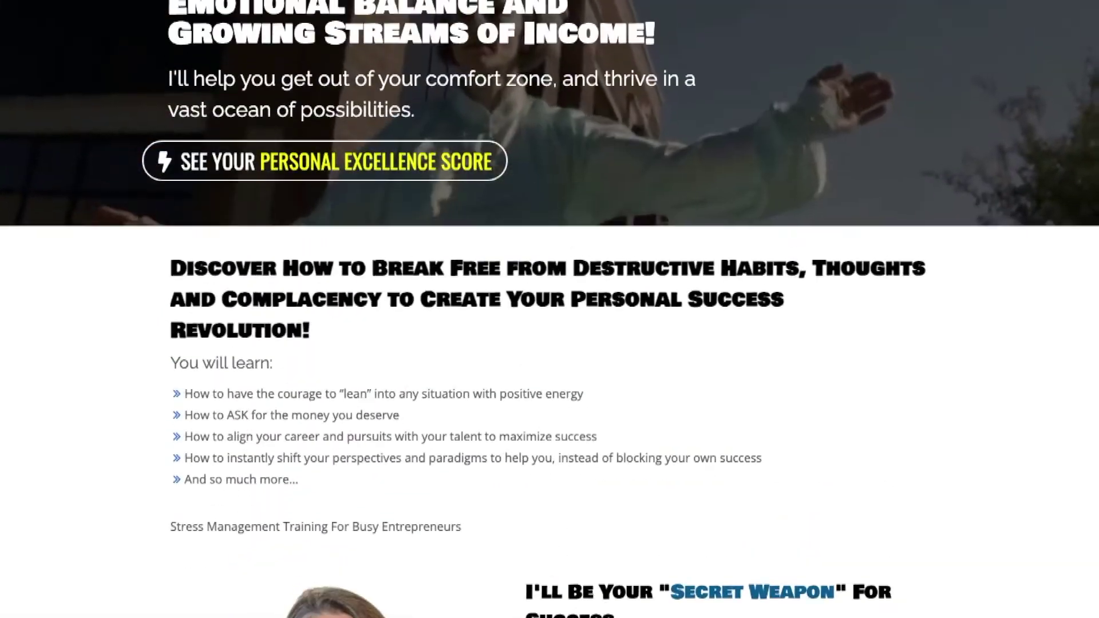
scroll(550, 309, up, 3)
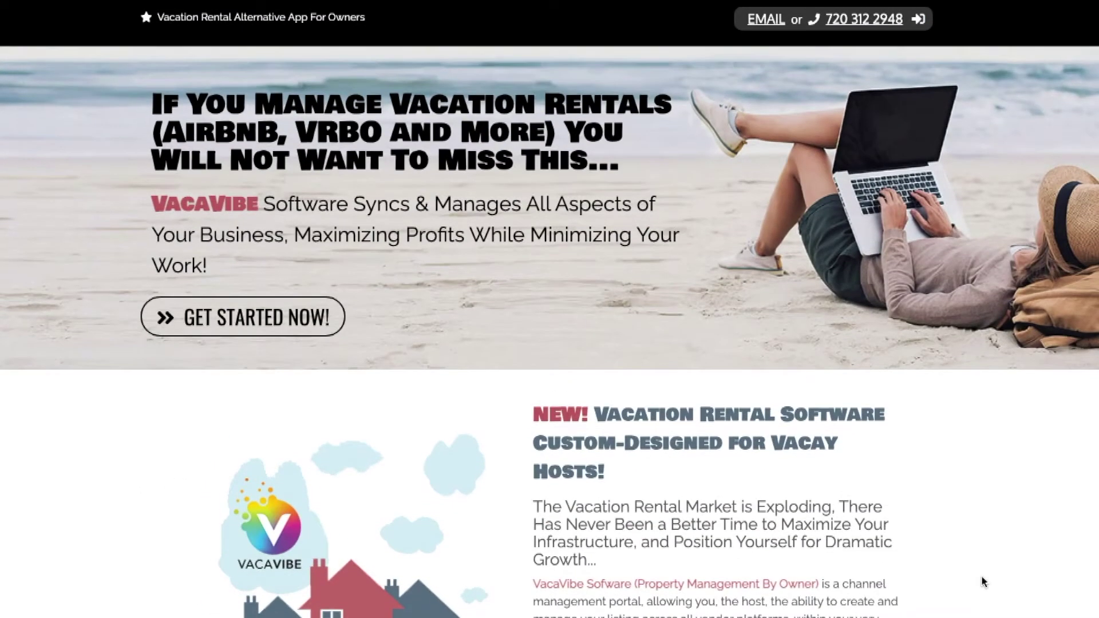
Step: Scroll the VacaVibe page down to the testimonials and back up to the hero banner
scroll(982, 582, down, 7)
scroll(977, 581, down, 19)
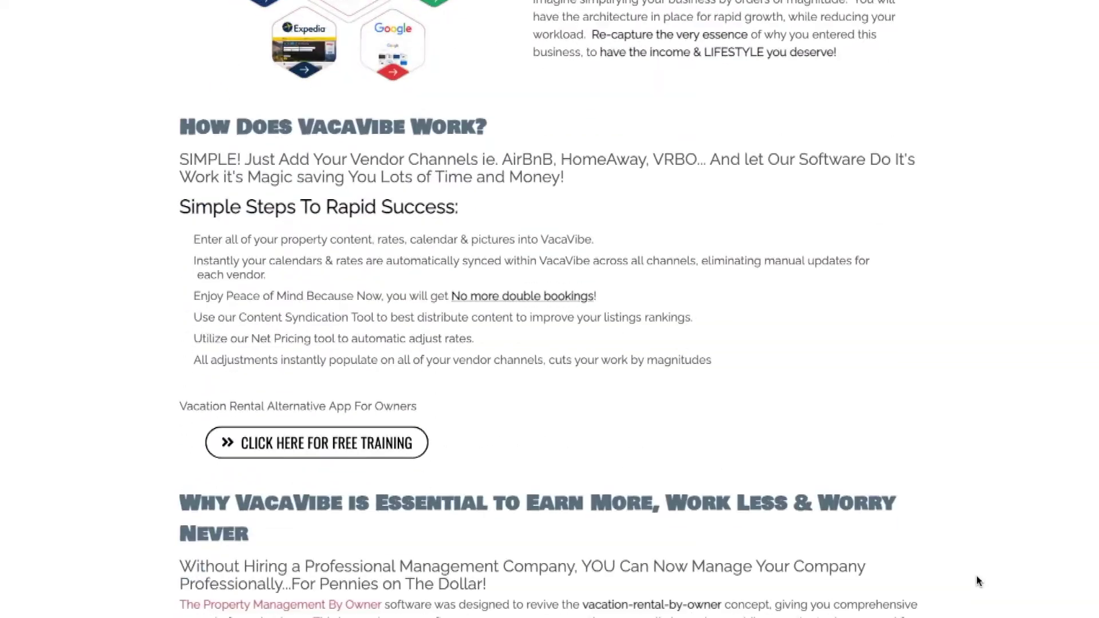
scroll(977, 581, down, 15)
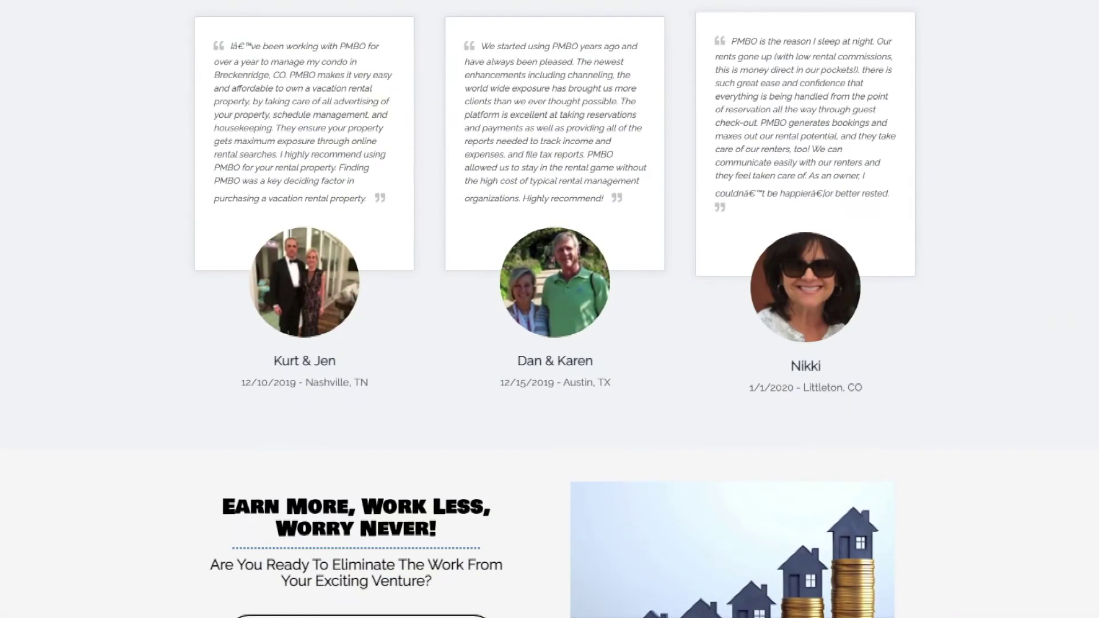
scroll(1062, 169, up, 20)
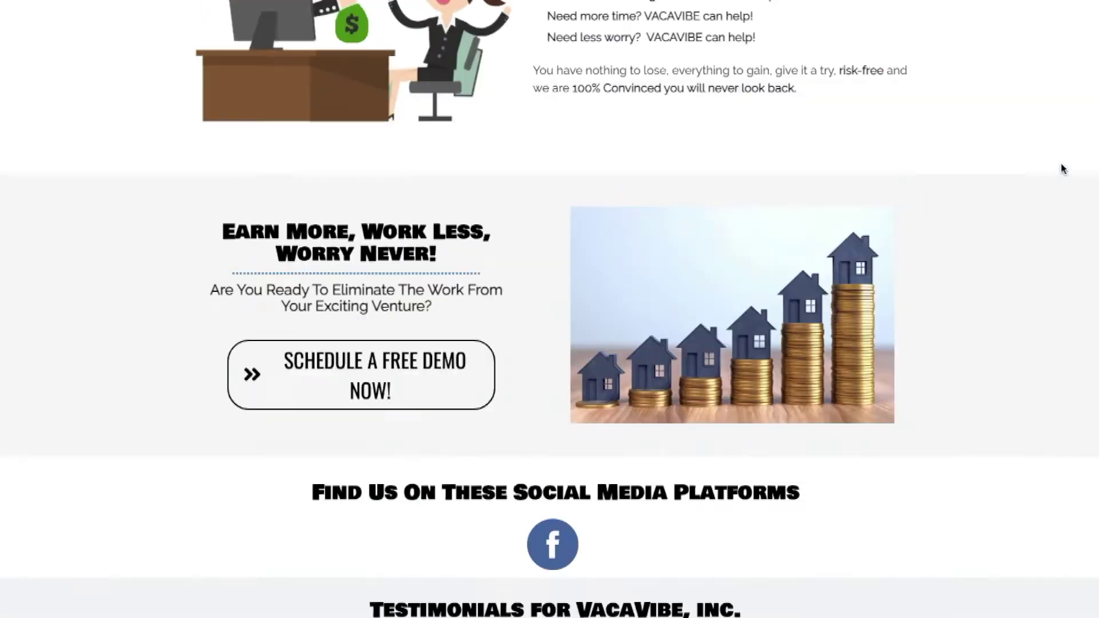
scroll(1063, 169, up, 18)
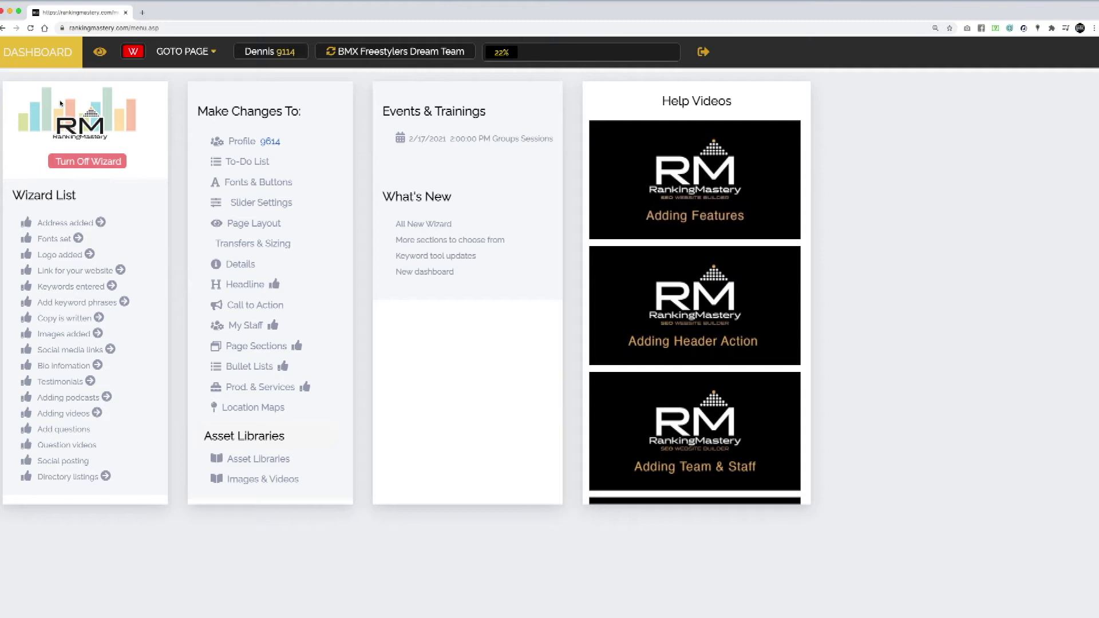
Step: Reload the BMX Freestylers Dream Team dashboard
click(10, 53)
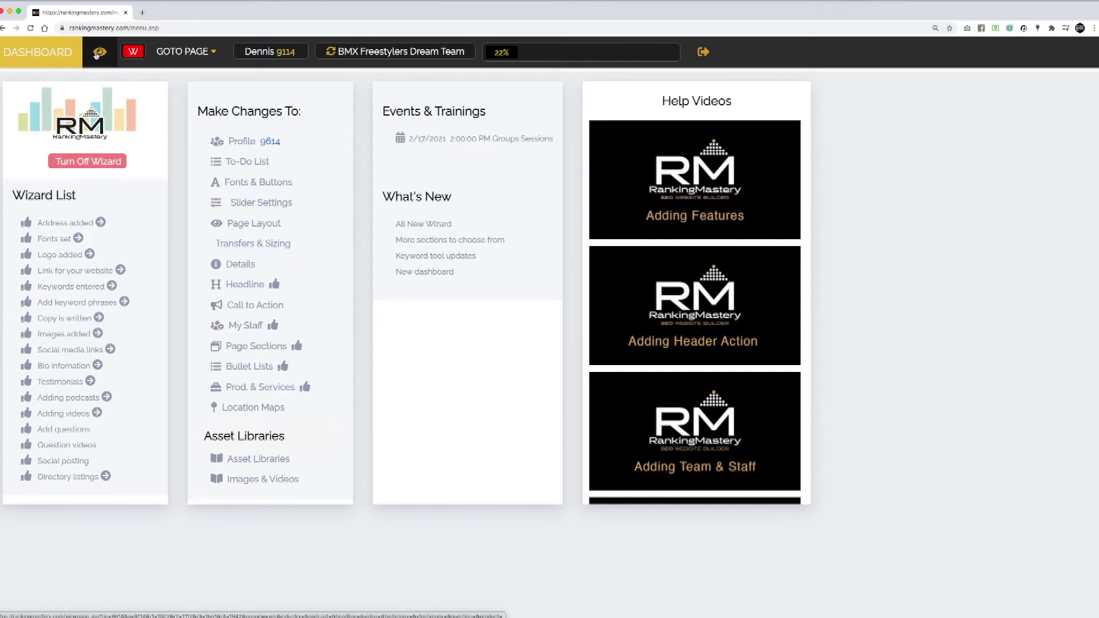
Step: Preview the BMX school assembly page, look it over, and return to the wizard dashboard
click(96, 54)
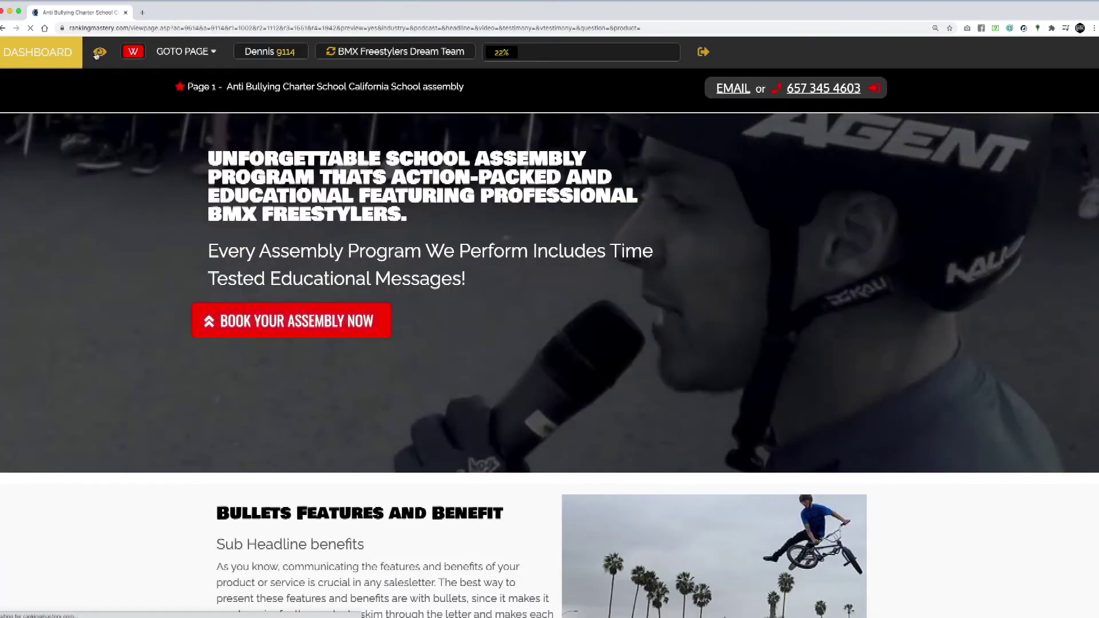
scroll(136, 166, down, 20)
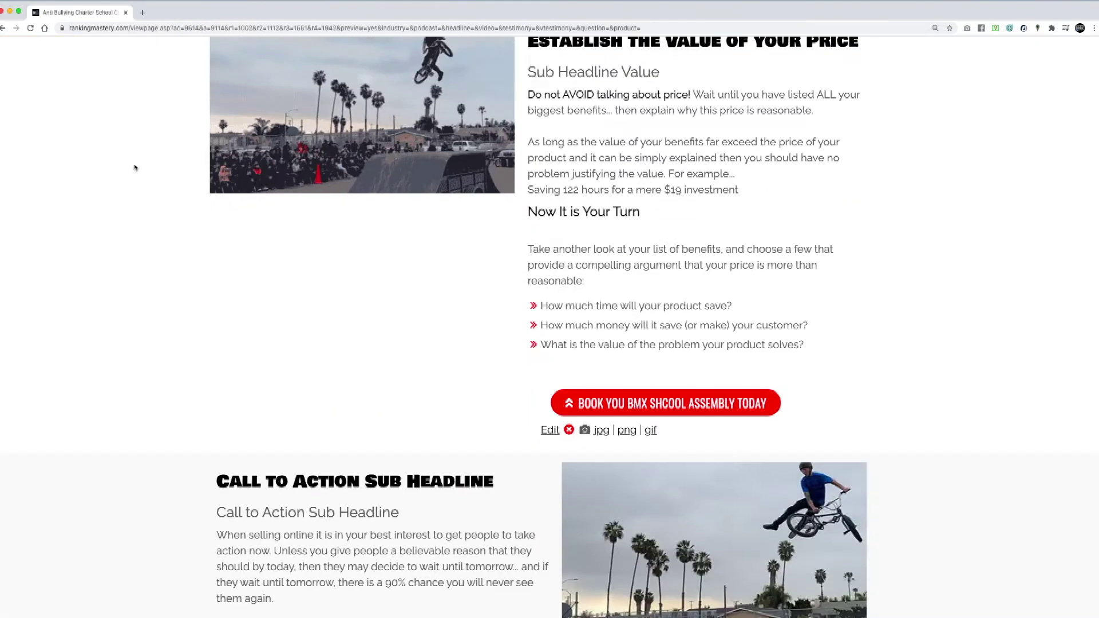
scroll(135, 167, down, 10)
scroll(135, 167, up, 20)
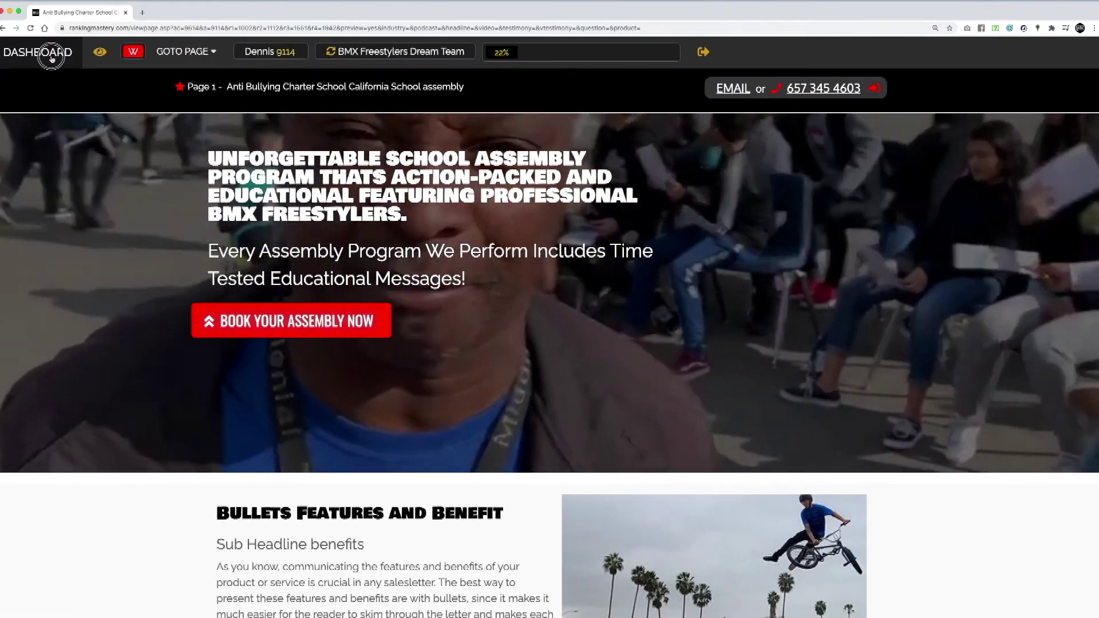
click(51, 57)
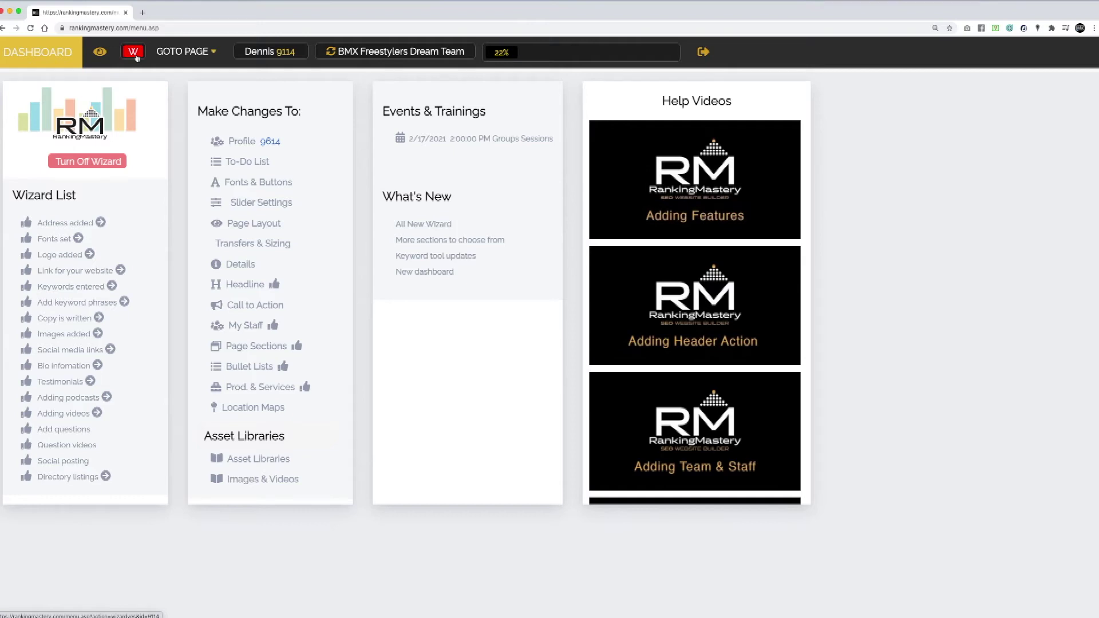
Step: Turn off wizard mode to reveal the leads panel and show the GOTO PAGE list
click(135, 55)
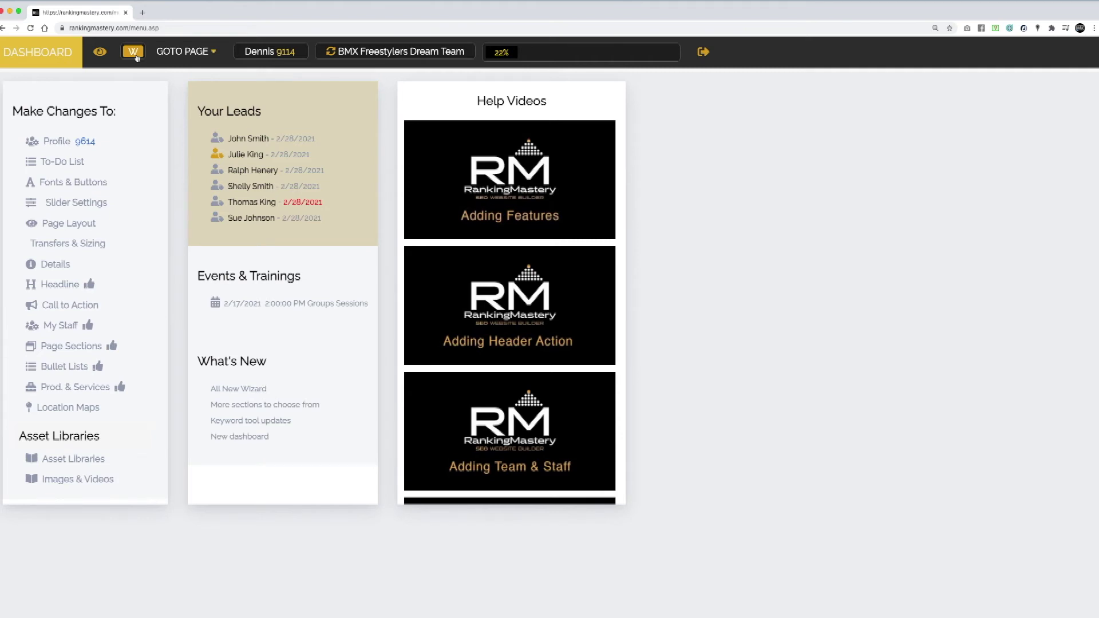
mouse_move(155, 55)
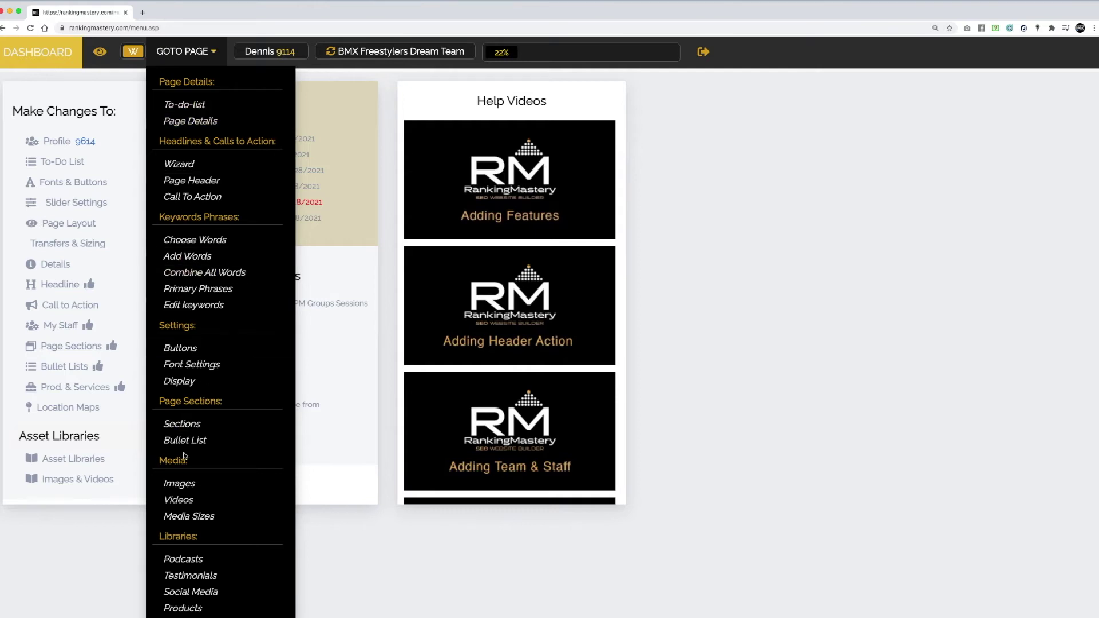
Step: View the BMX site's Page Details (industry, template, four keywords), then return to the dashboard
click(196, 121)
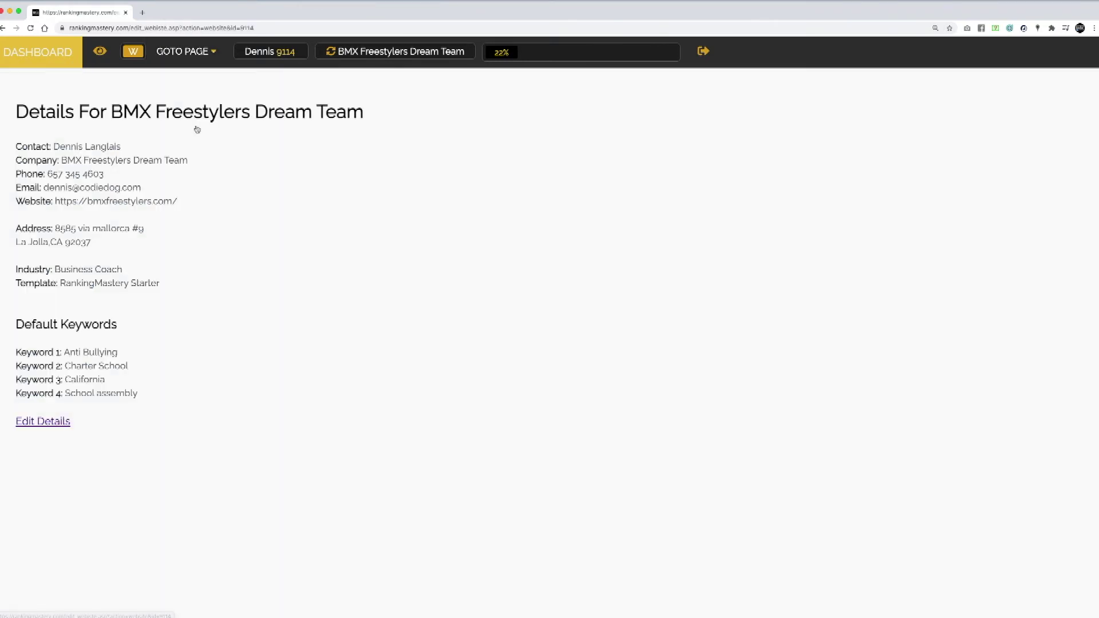
click(8, 52)
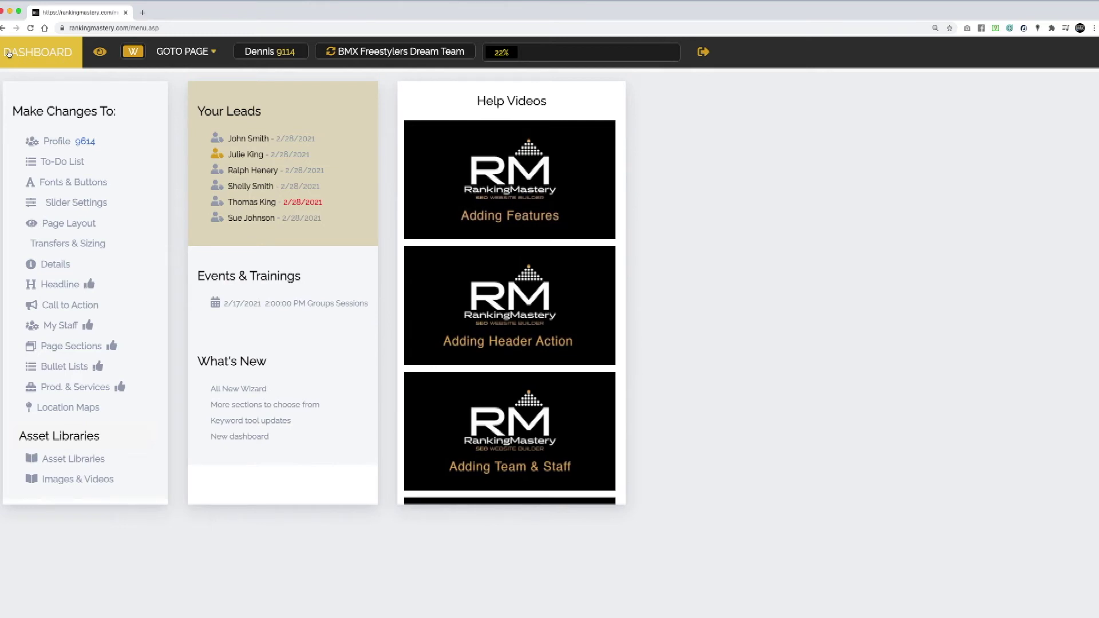
click(280, 57)
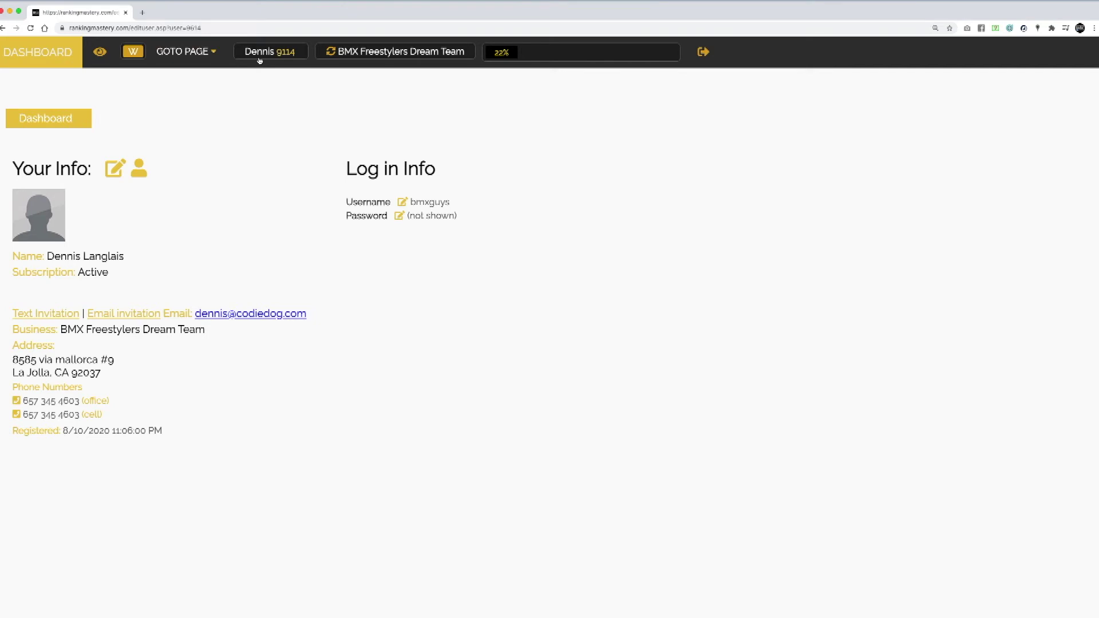
click(64, 61)
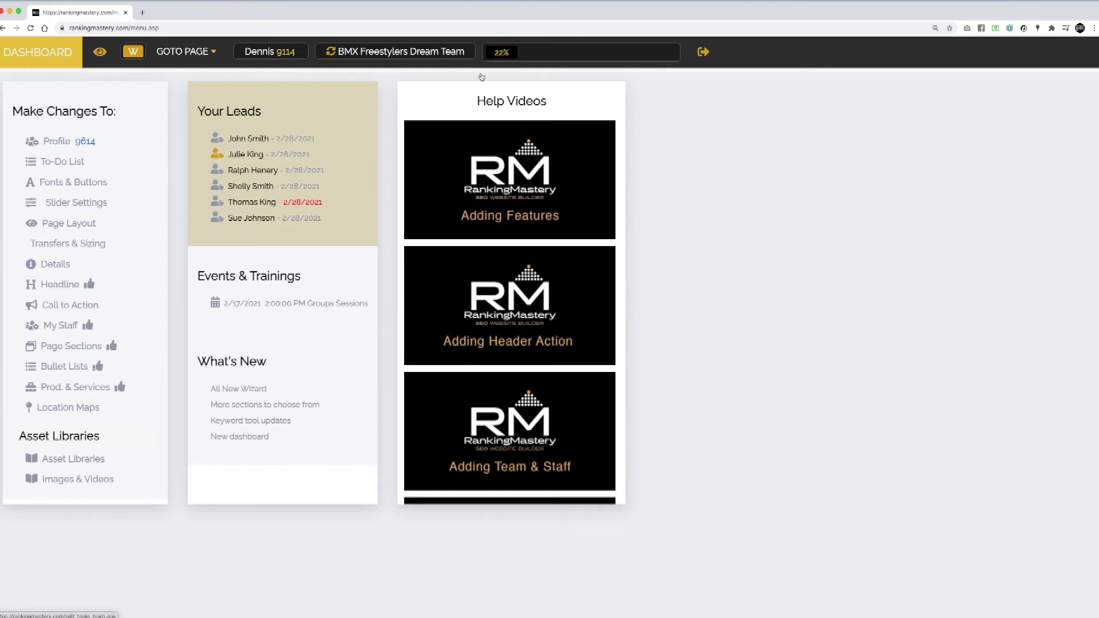
click(127, 50)
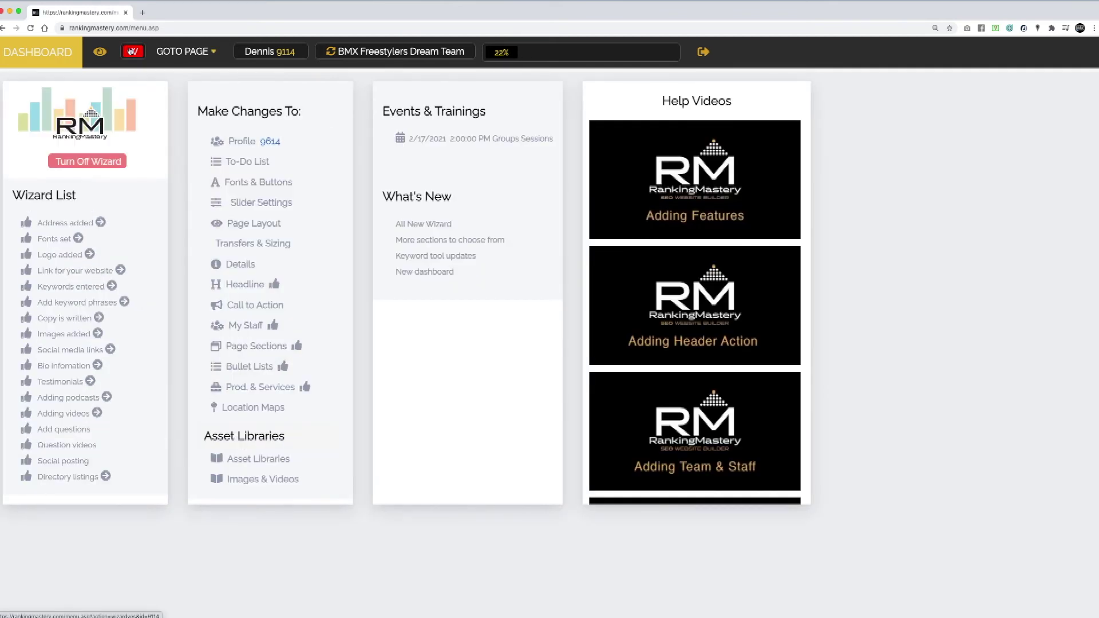
scroll(248, 284, down, 4)
scroll(248, 285, up, 4)
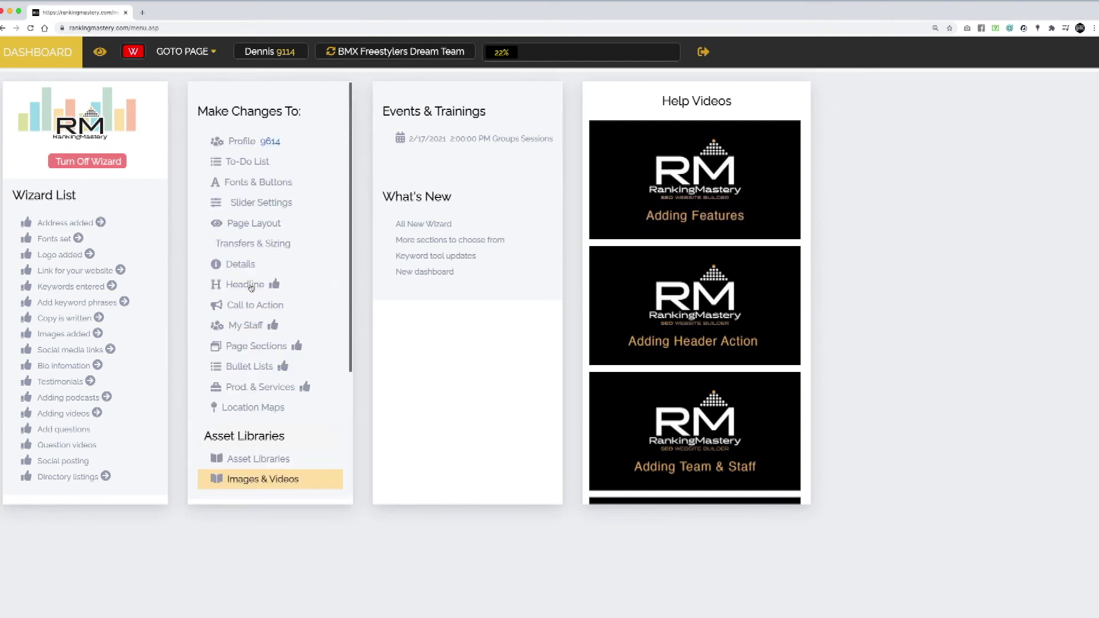
scroll(251, 287, down, 5)
scroll(614, 283, down, 10)
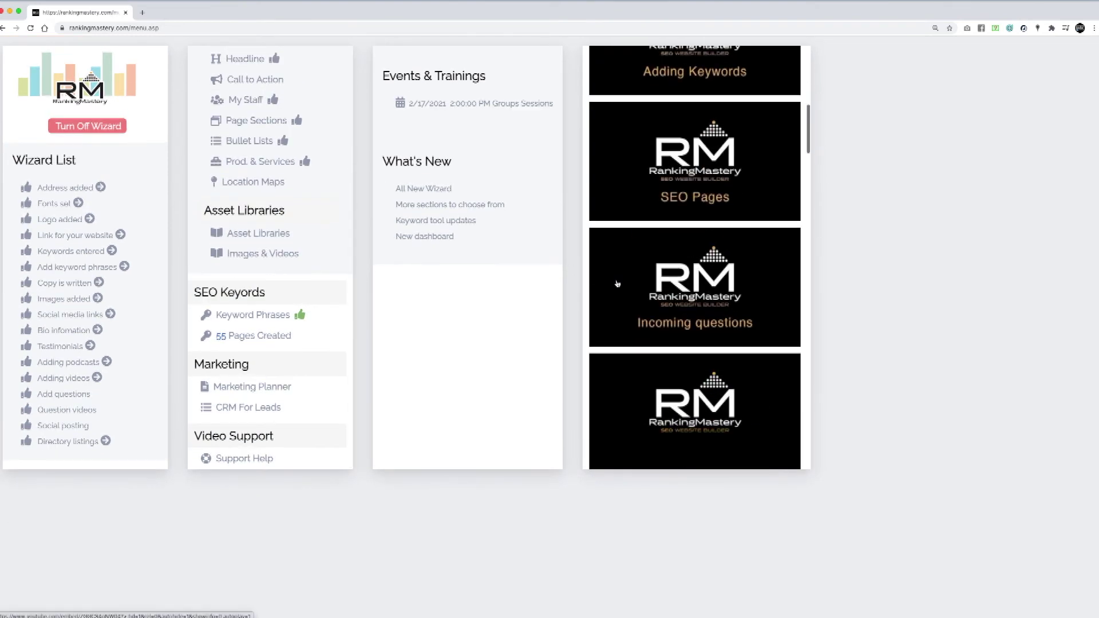
scroll(616, 283, up, 10)
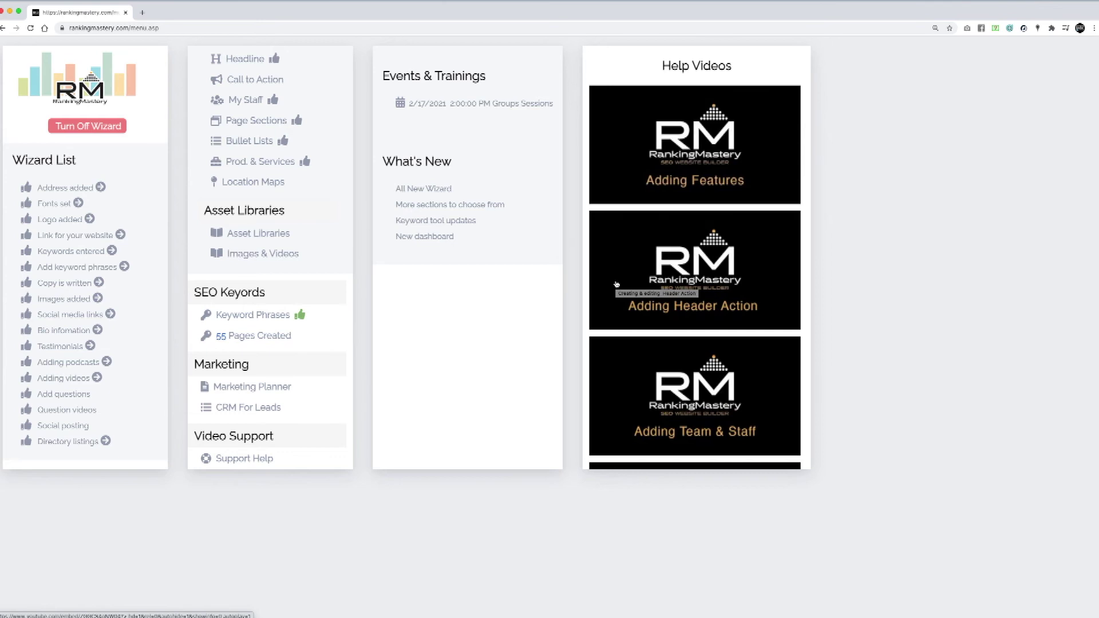
scroll(269, 258, up, 5)
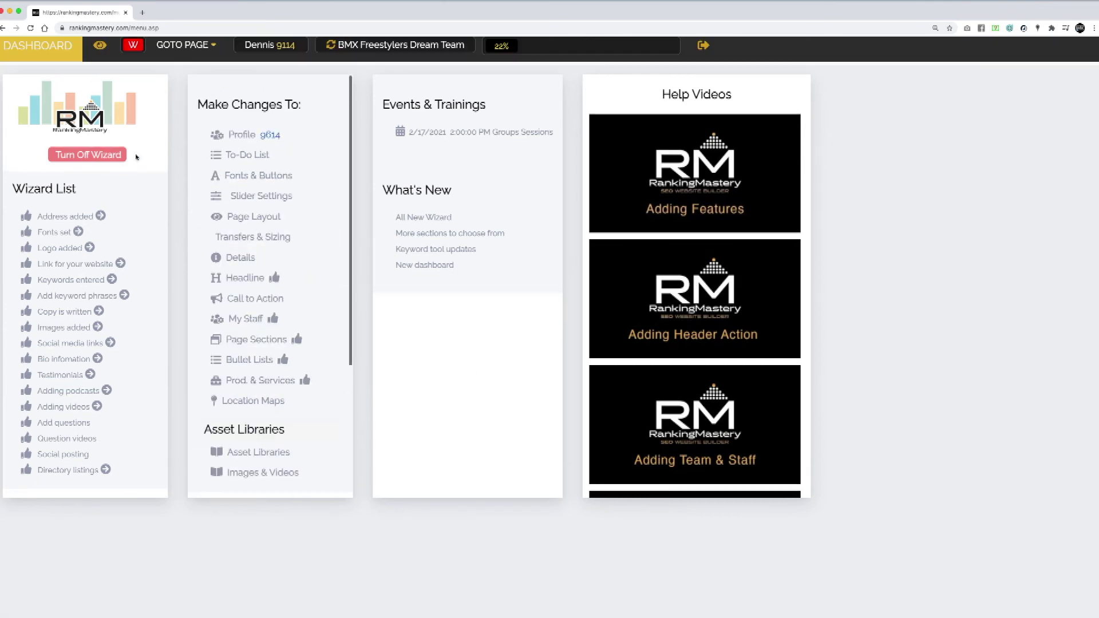
click(134, 53)
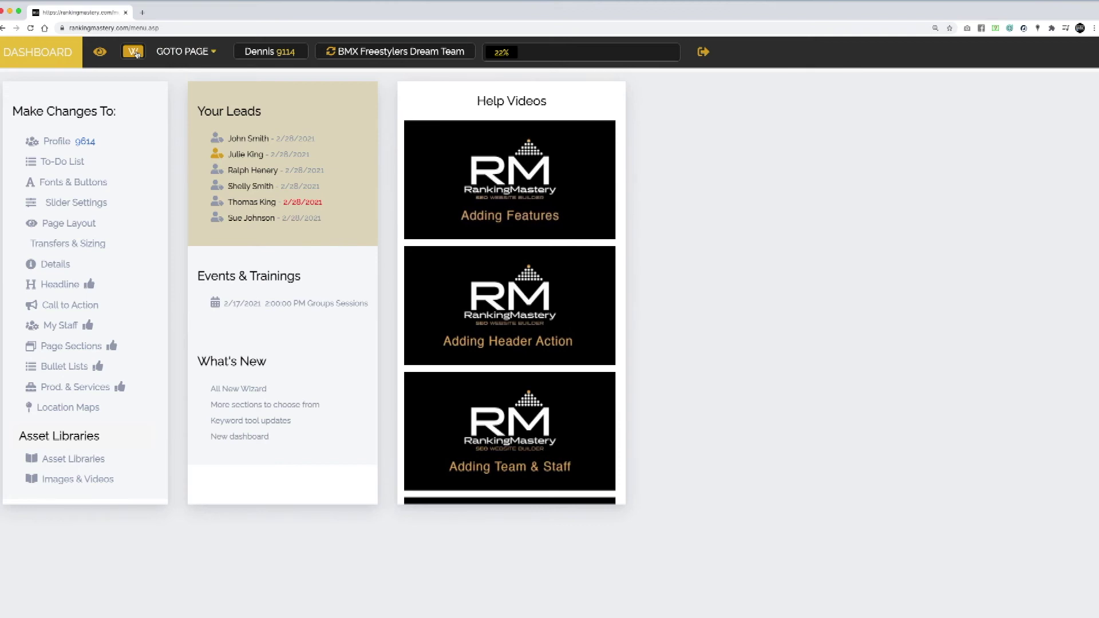
click(198, 60)
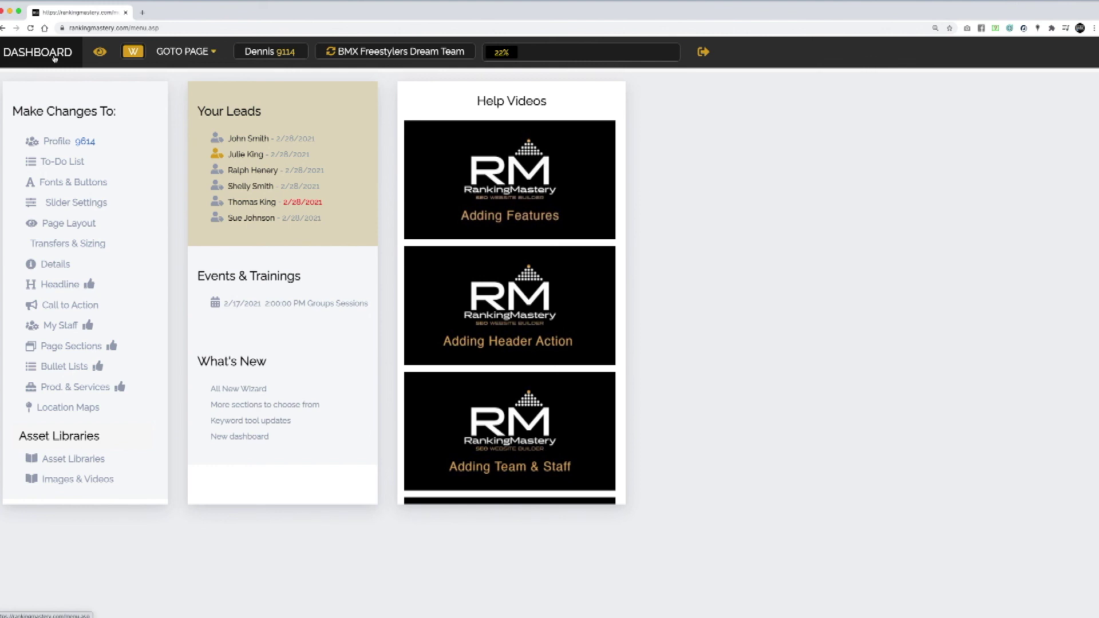
click(54, 58)
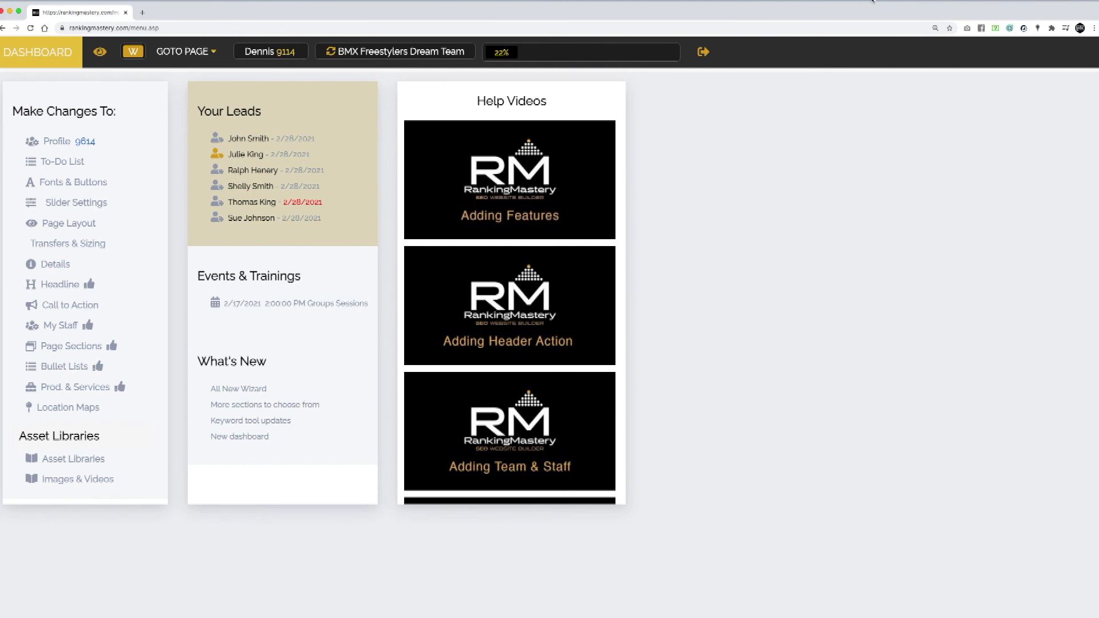